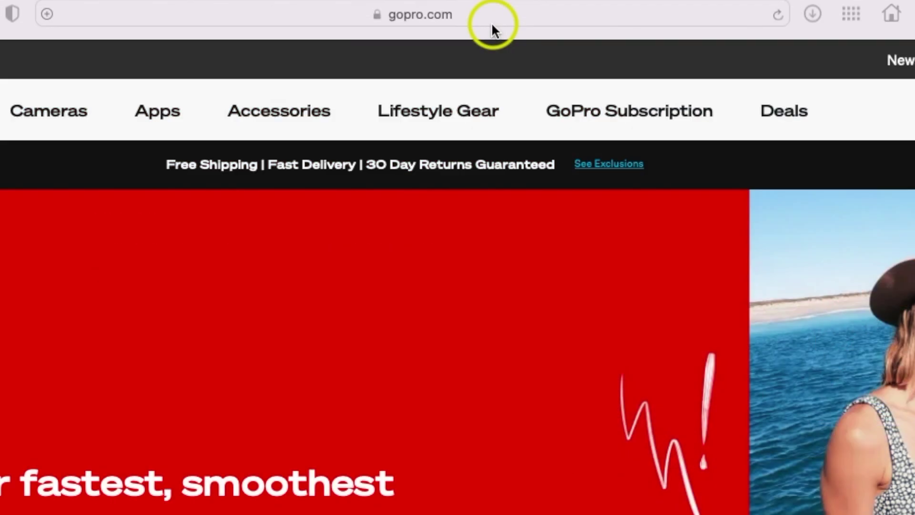
- Open the cloud Media Library from the gopro.com Account menu
mouse_move(453, 61)
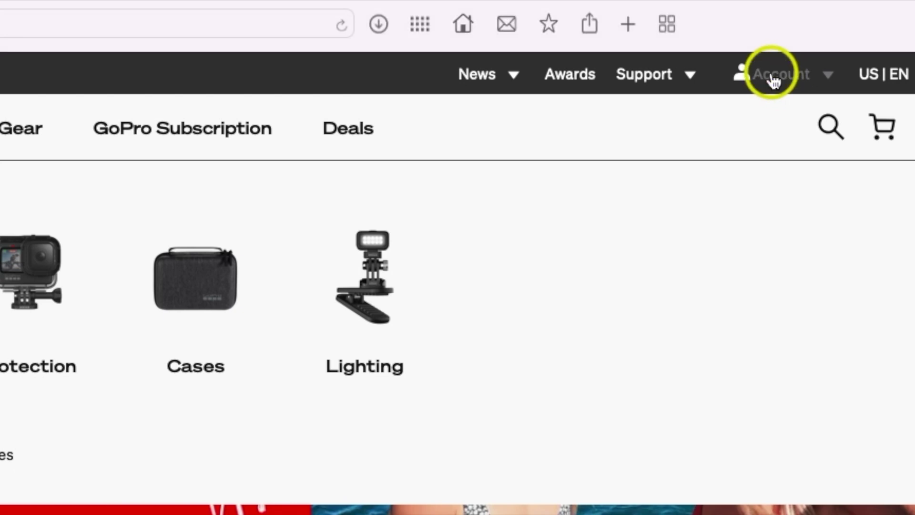
left_click(826, 76)
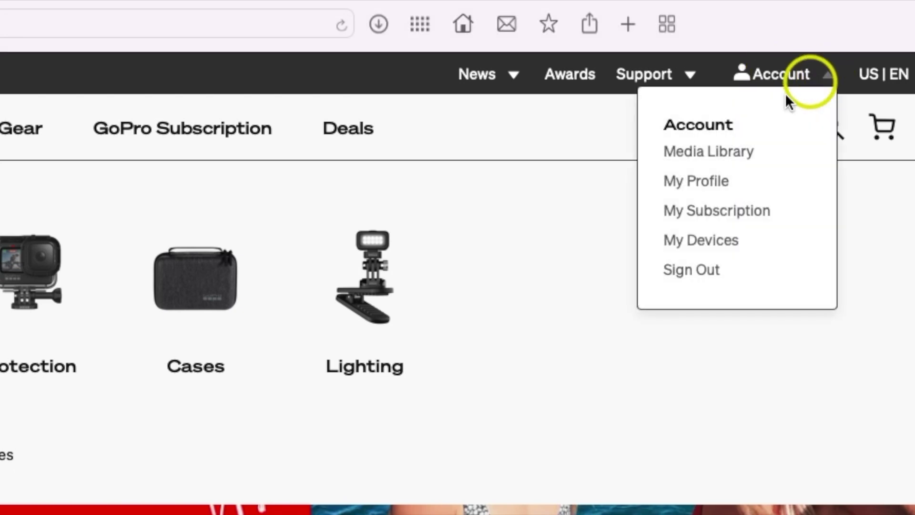
left_click(711, 152)
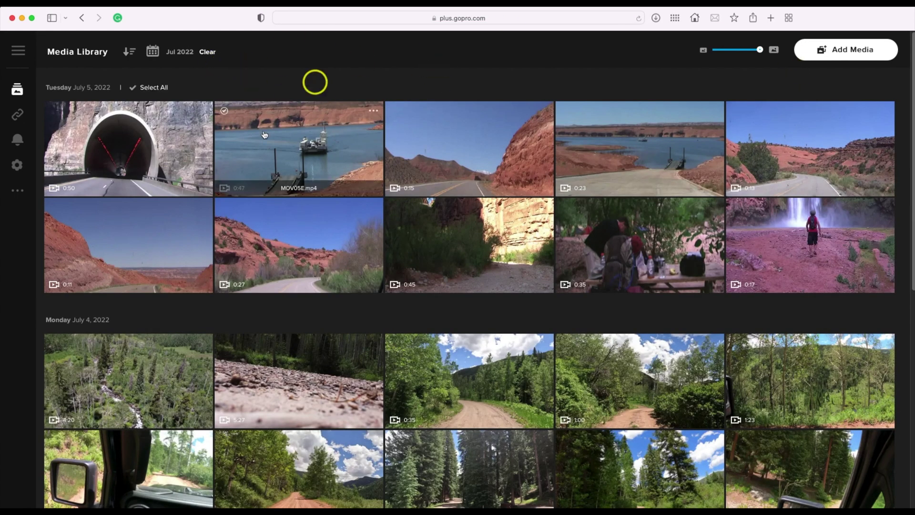
mouse_move(308, 192)
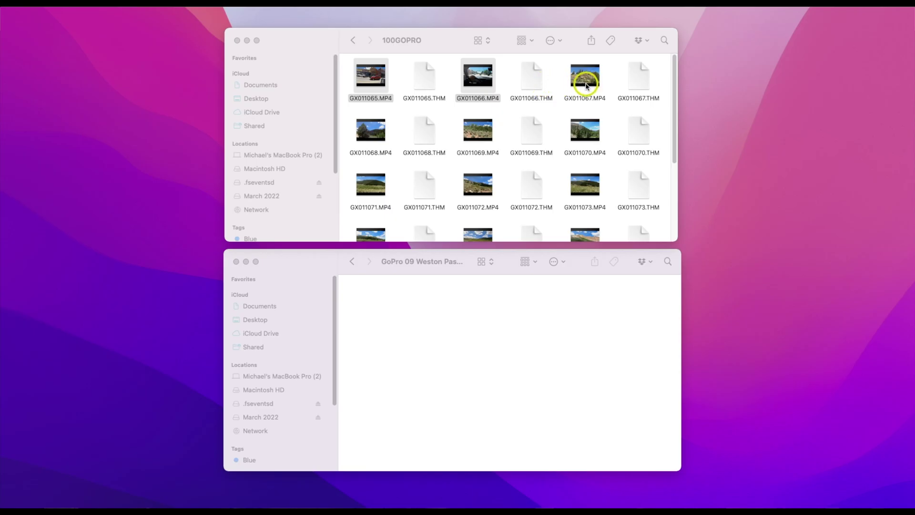
- Copy the seven MP4 clips GX011067–GX011073 from 100GOPRO into the Weston Pass folder
left_click(585, 77, "super")
left_click(593, 137, "super")
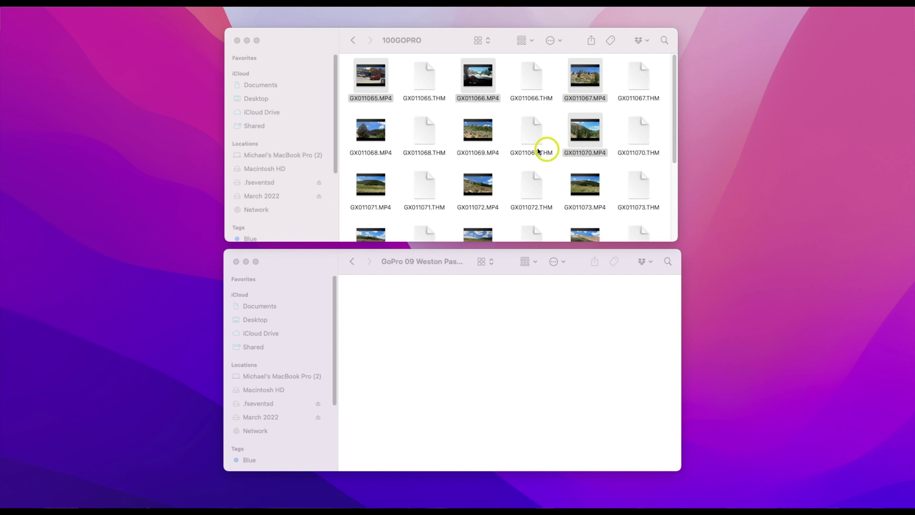
left_click(492, 140, "super")
left_click(371, 131, "super")
left_click(371, 185, "super")
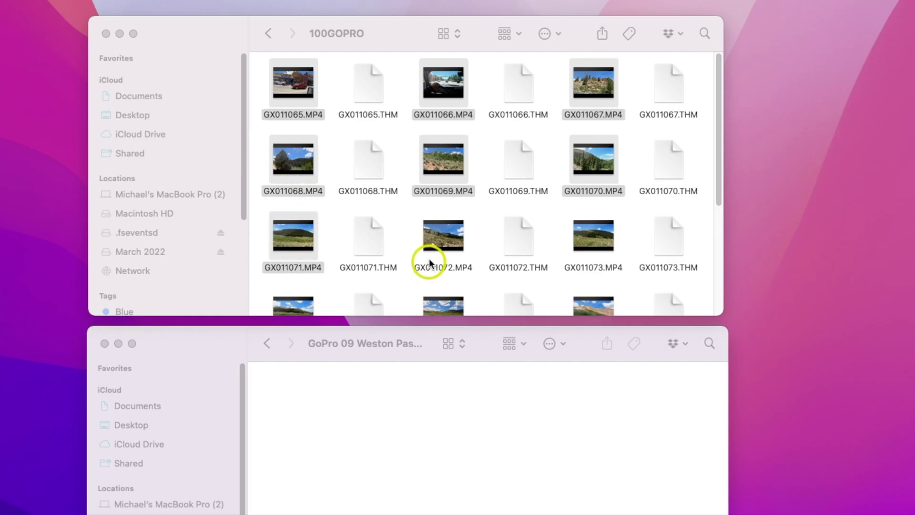
left_click(429, 262, "super")
left_click(586, 236, "super")
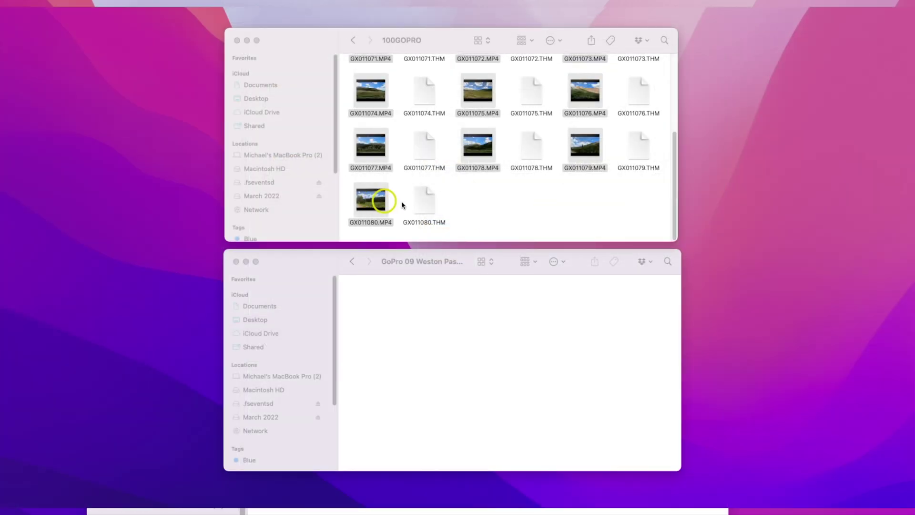
left_click_drag(478, 145, 485, 385)
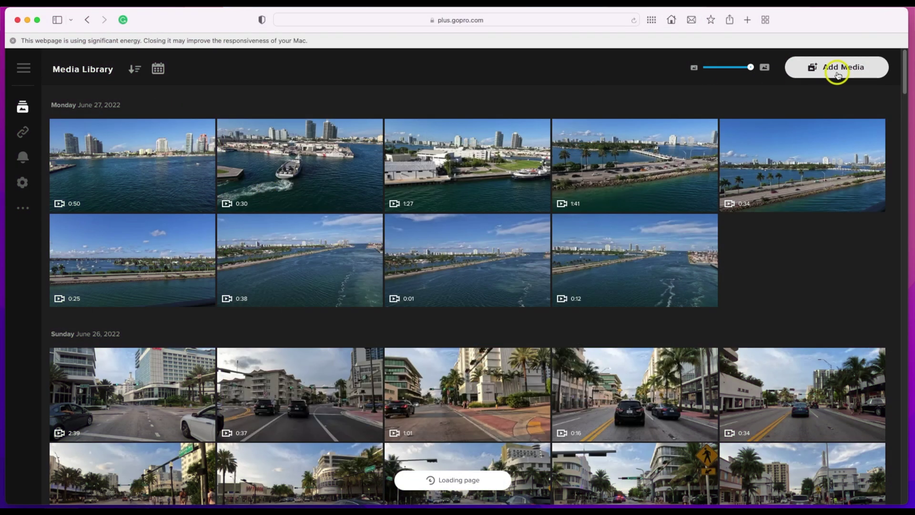
left_click(838, 75)
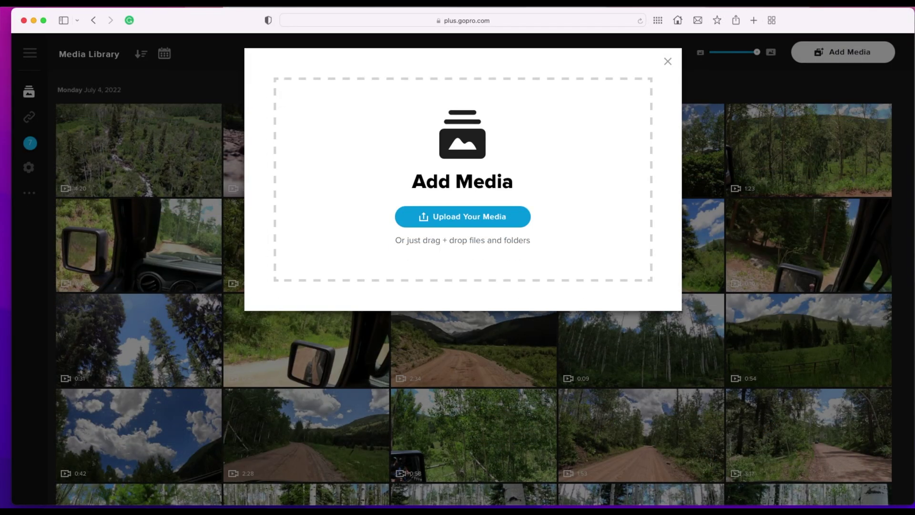
- Drag the 16 copied files onto the Add Media dialog to upload them
left_click_drag(368, 102, 462, 141)
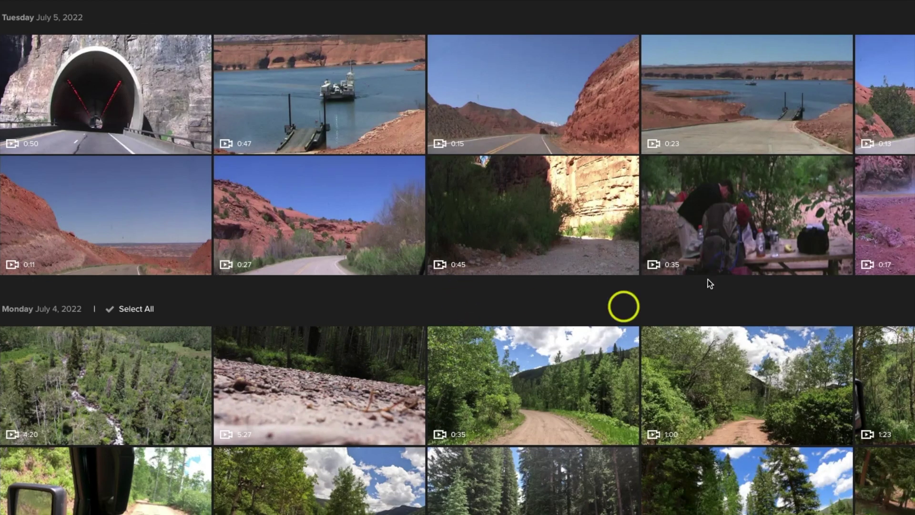
mouse_move(252, 94)
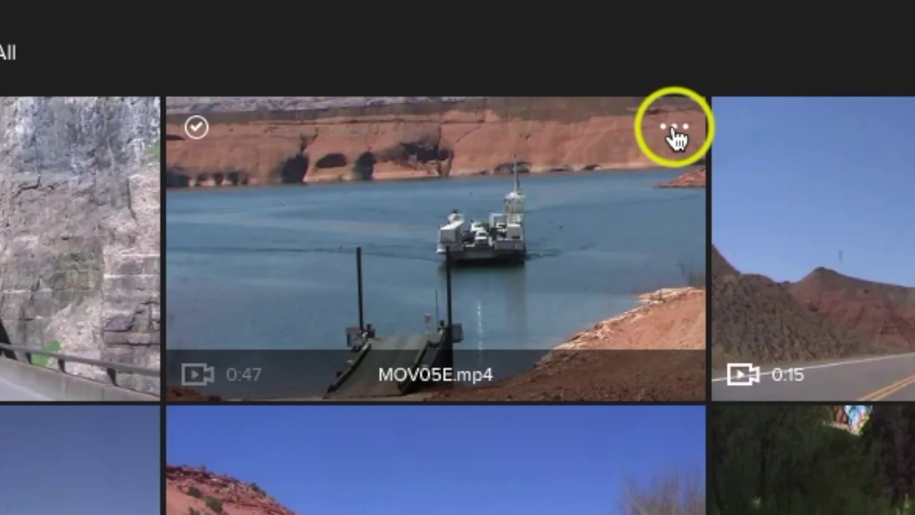
- Change the ferry clip MOV05E.mp4's capture date to May 24, 2011
left_click(737, 107)
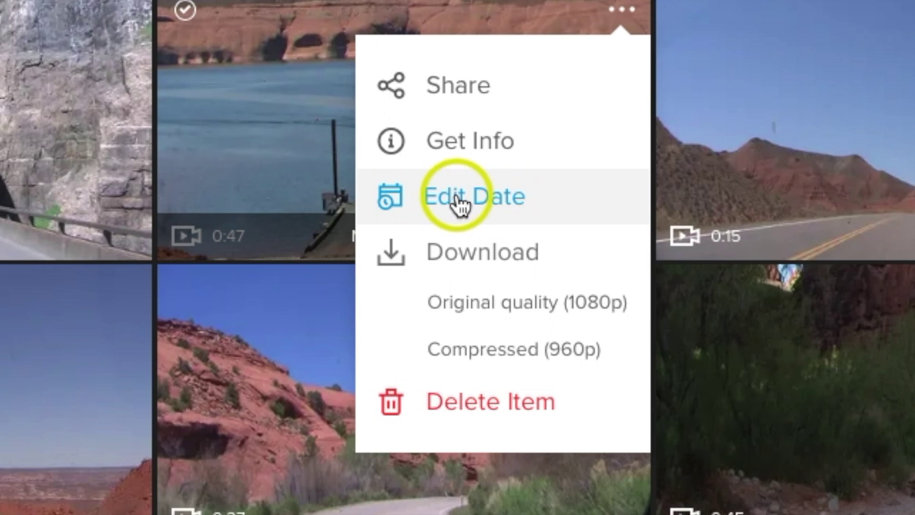
left_click(455, 205)
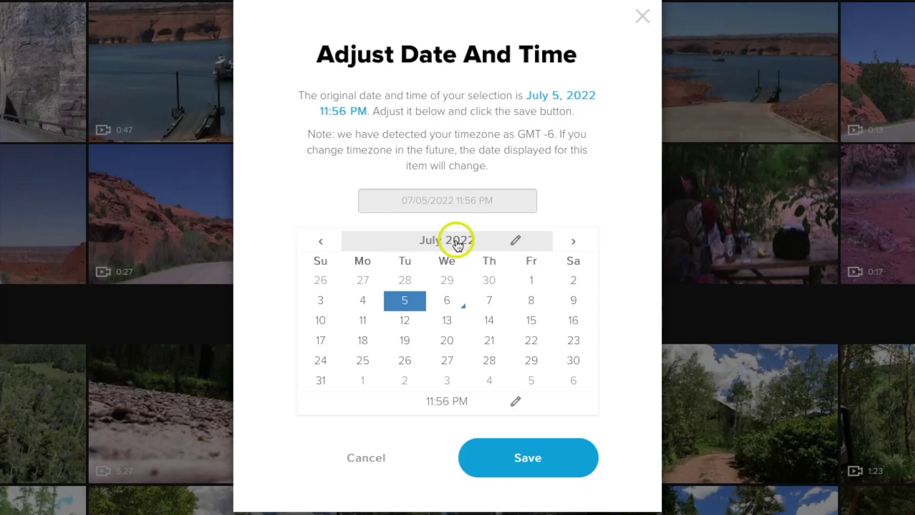
left_click(466, 264)
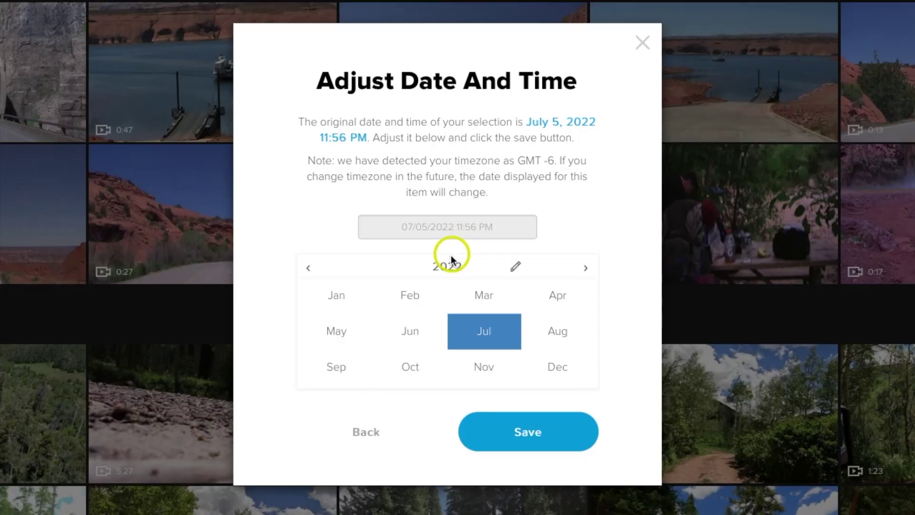
left_click(448, 269)
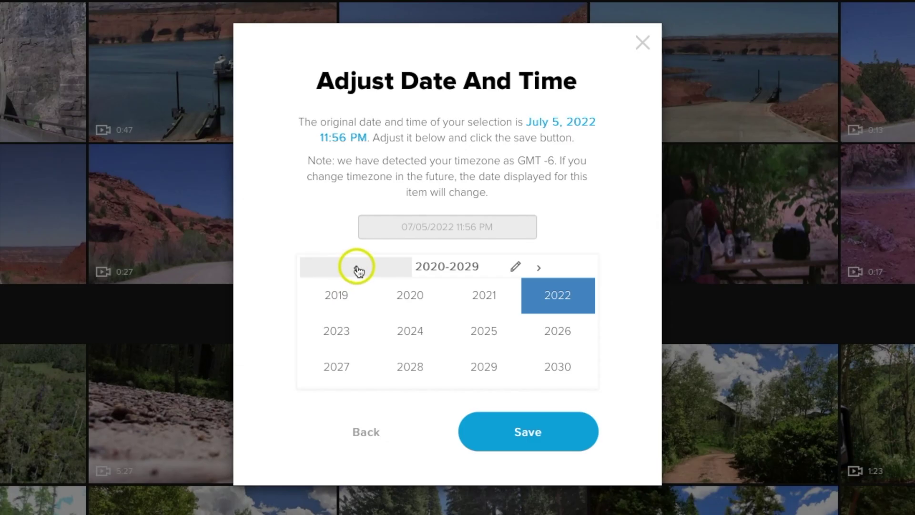
left_click(359, 270)
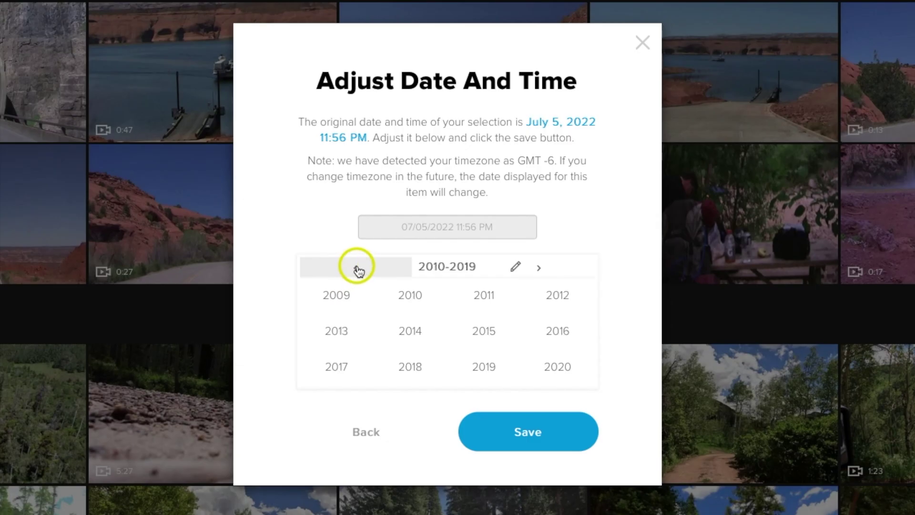
left_click(484, 298)
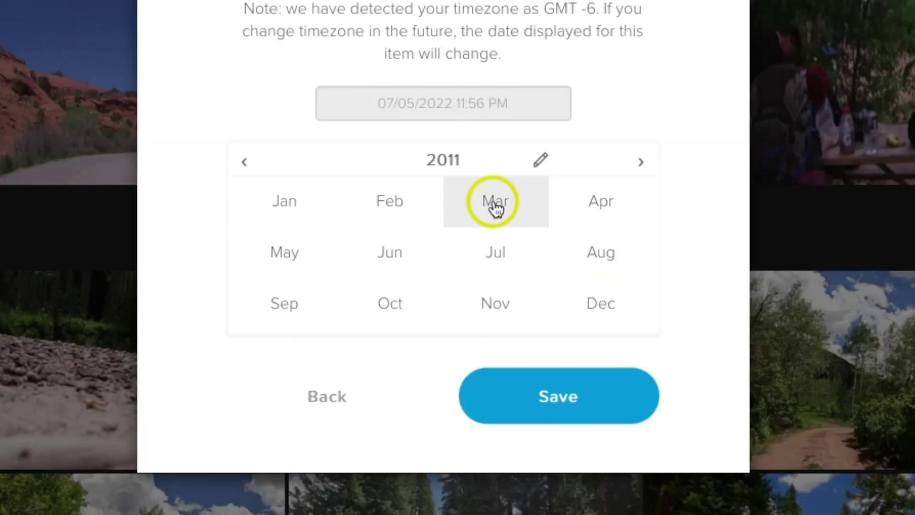
left_click(285, 254)
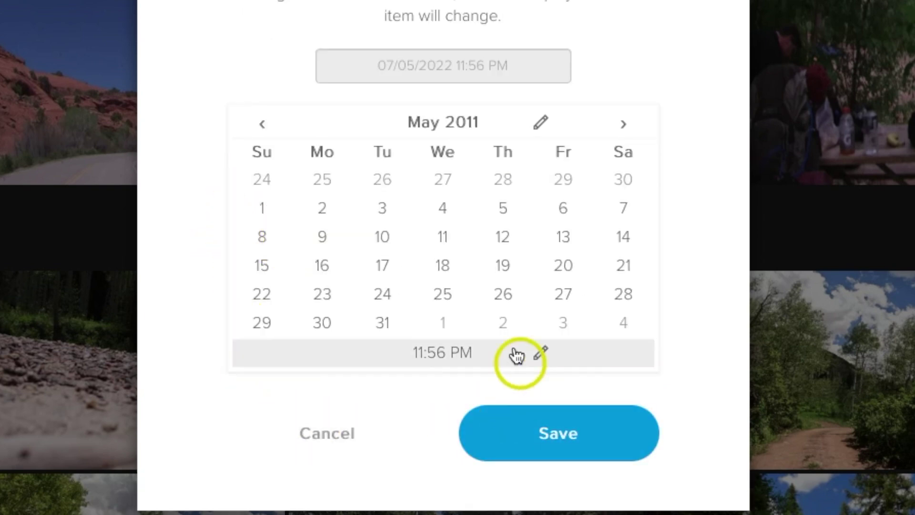
left_click(389, 300)
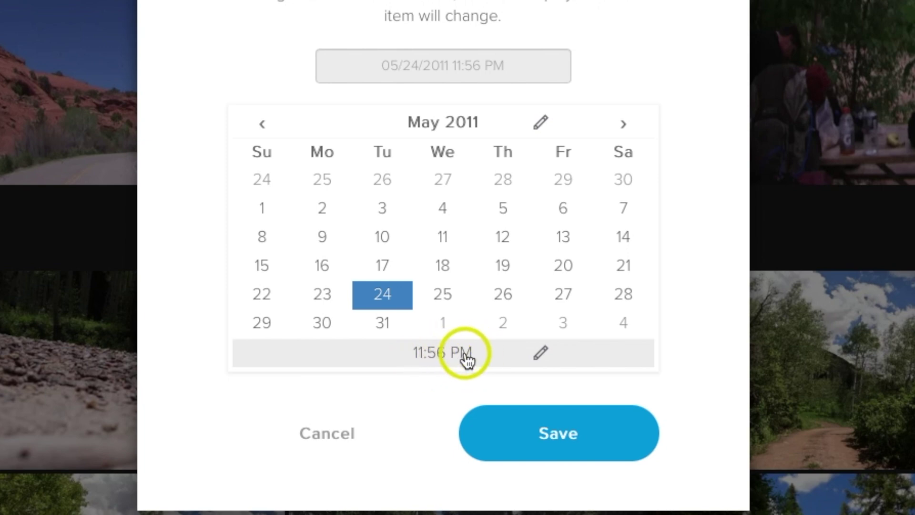
left_click(544, 355)
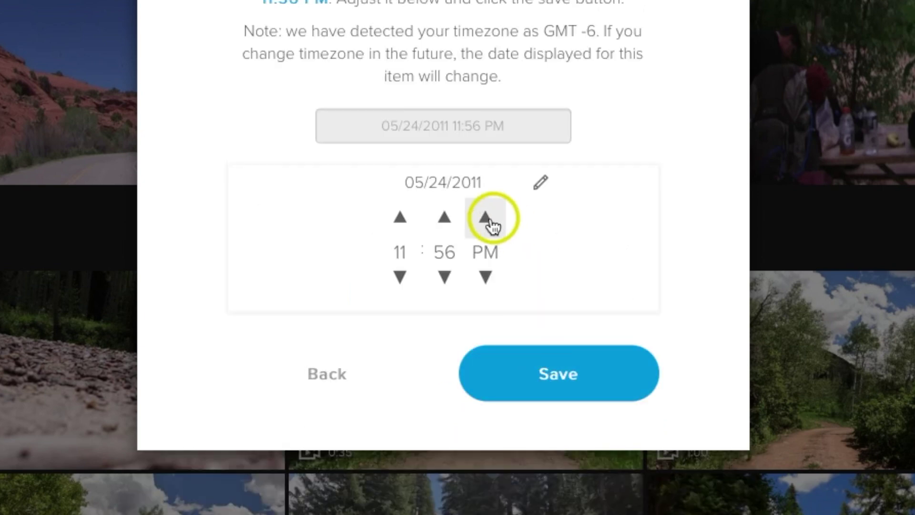
- Set MOV05E.mp4's capture time to 11:56 AM instead of PM and save
left_click(400, 219)
left_click(400, 275)
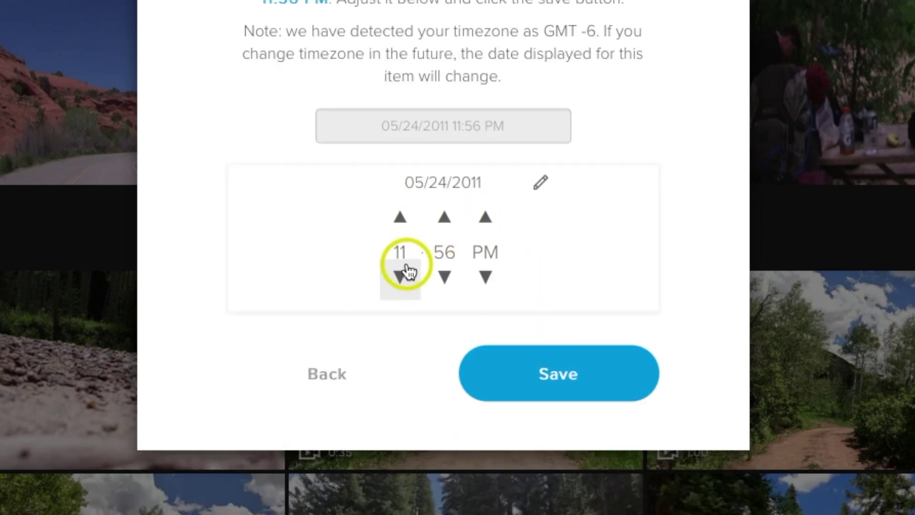
left_click(486, 220)
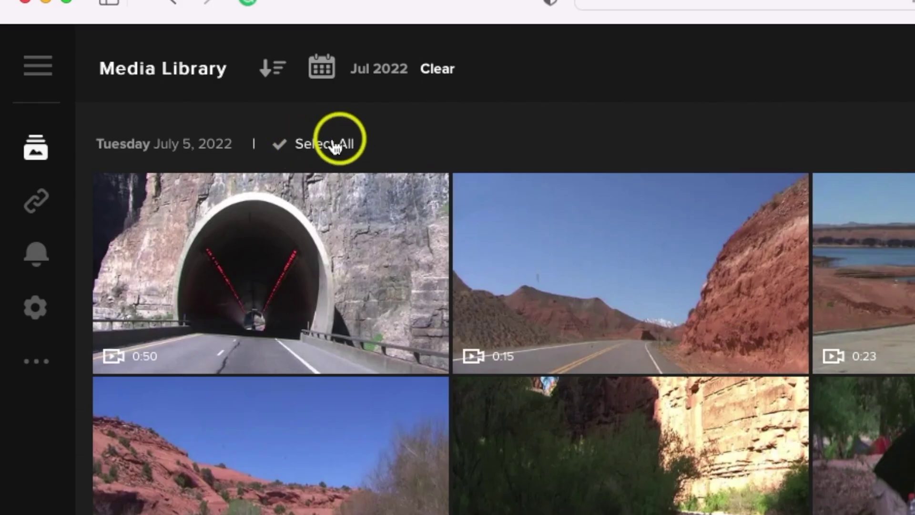
- Select all July 5, 2022 clips except MOV001, MOV002 and MOV003
left_click(334, 145)
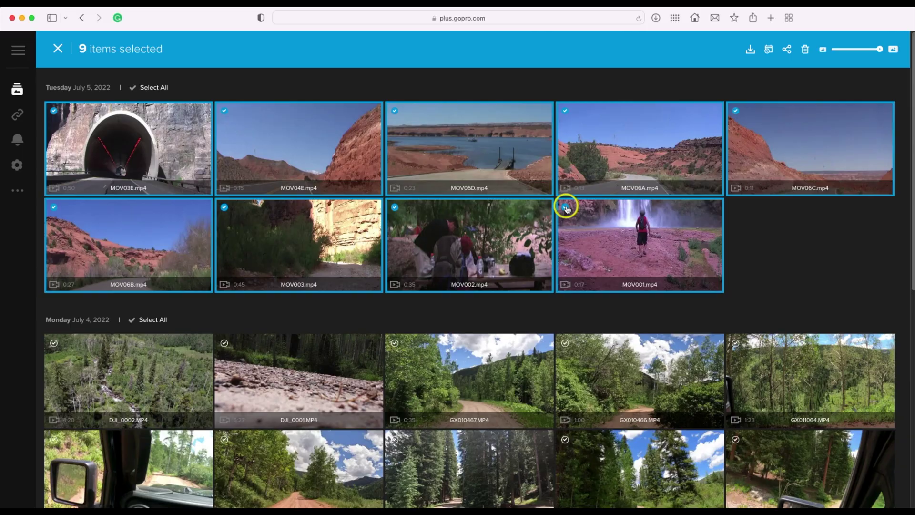
left_click(567, 208)
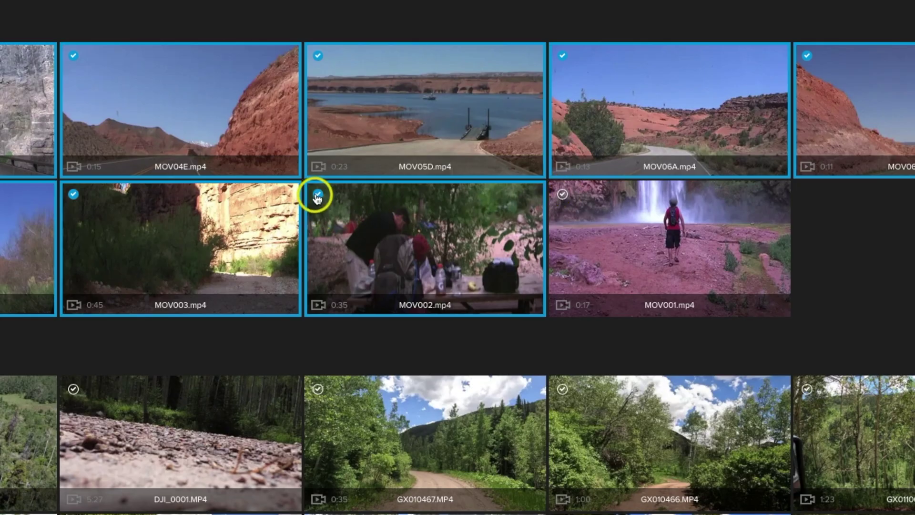
left_click(318, 194)
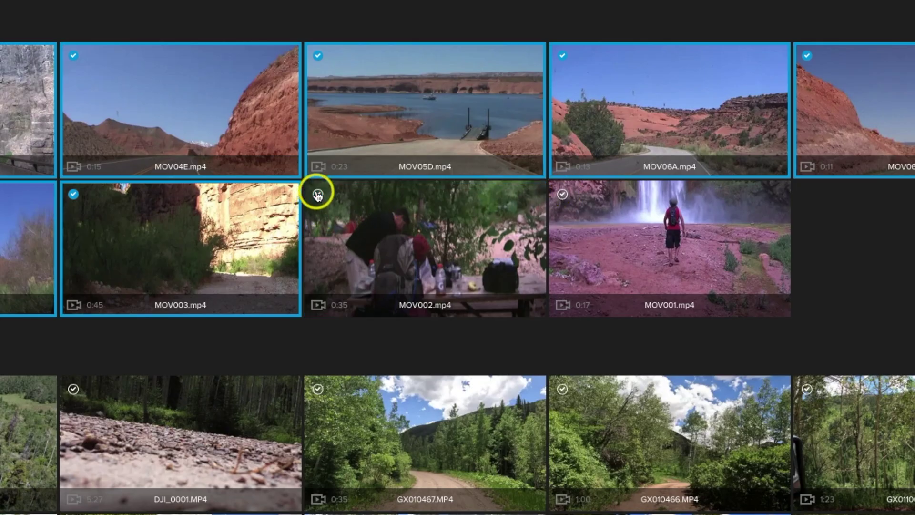
left_click(73, 196)
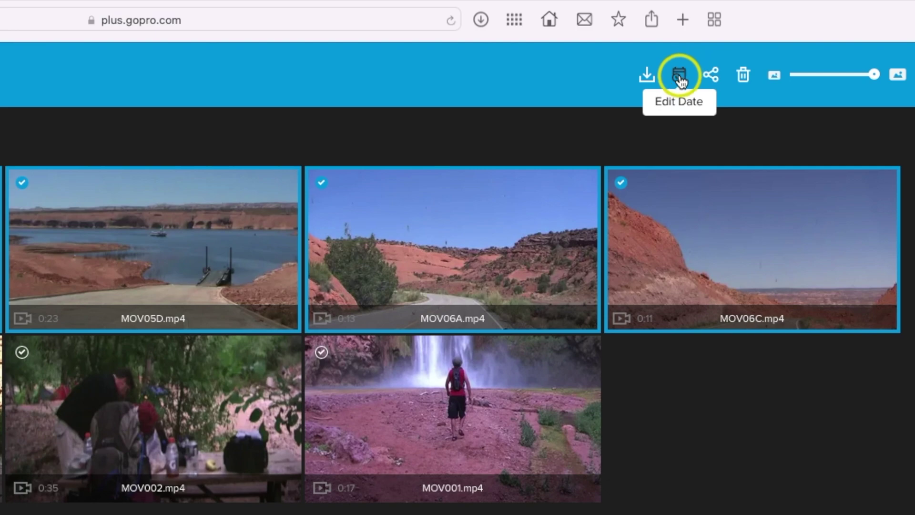
left_click(680, 75)
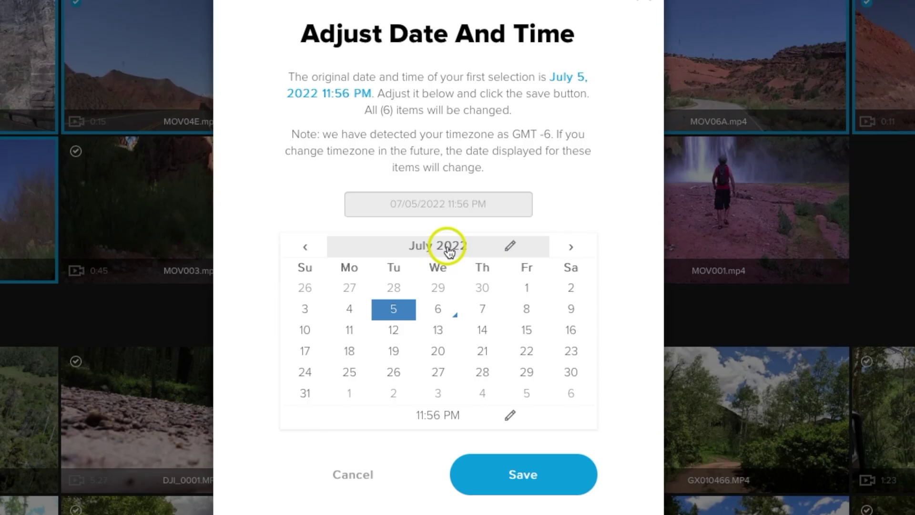
- Set the six selected clips' date to May 24, 2011 and save
left_click(450, 250)
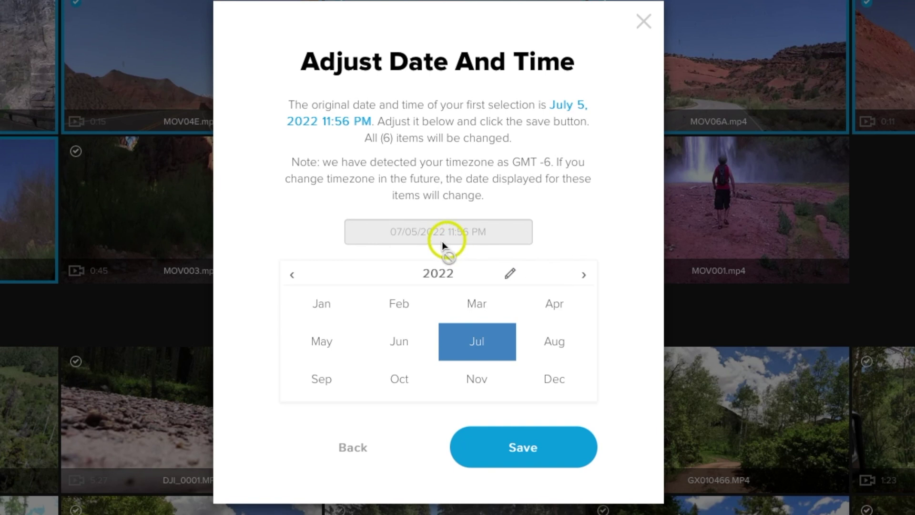
left_click(435, 273)
left_click(329, 274)
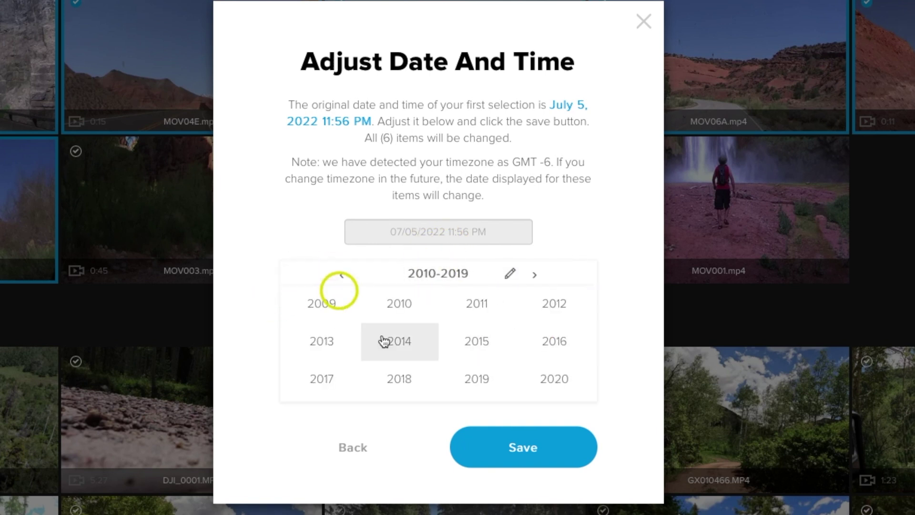
left_click(484, 312)
left_click(343, 345)
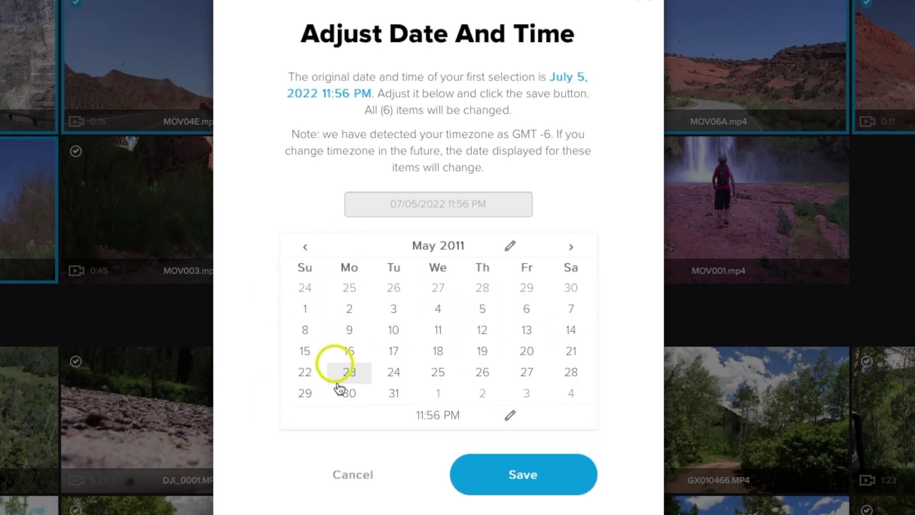
left_click(395, 379)
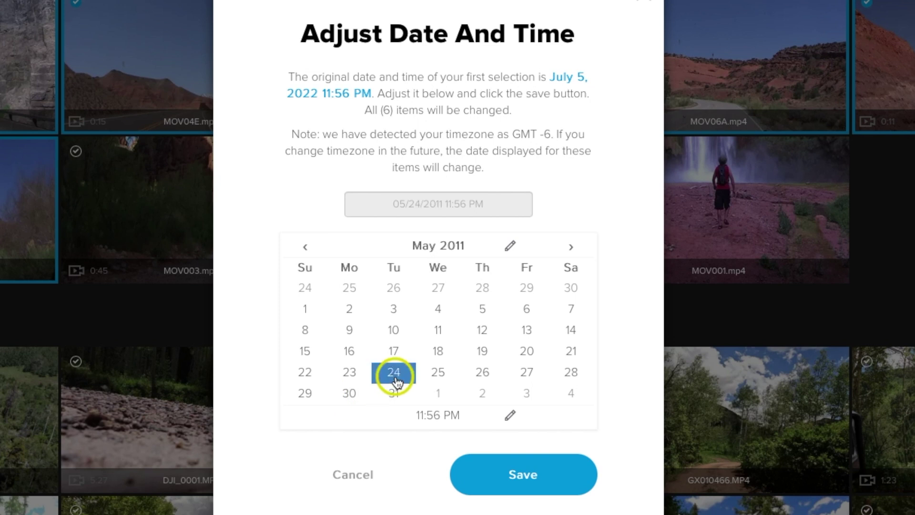
left_click(543, 479)
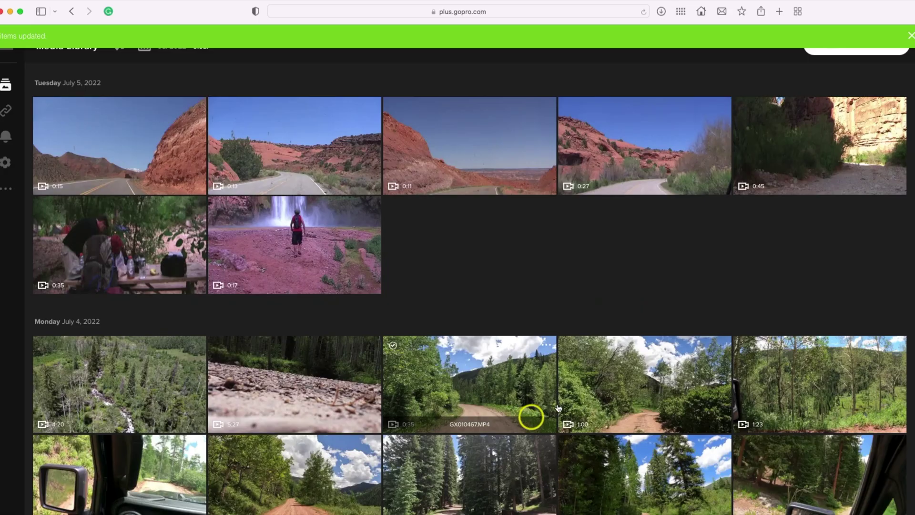